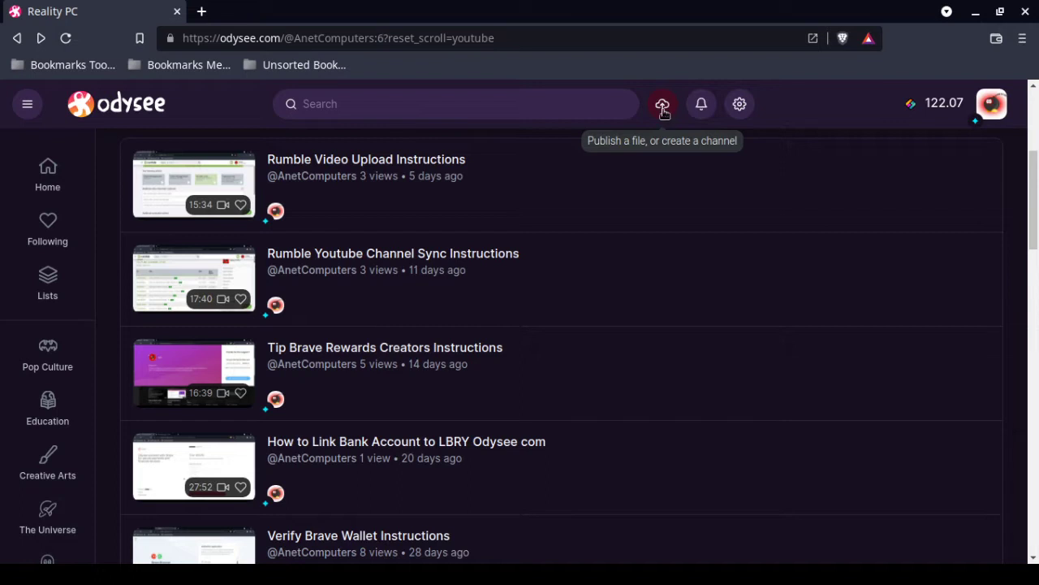
Step: Open the Sync YouTube Channel form from the upload menu
{"action": "left_click", "coordinate": [664, 111]}
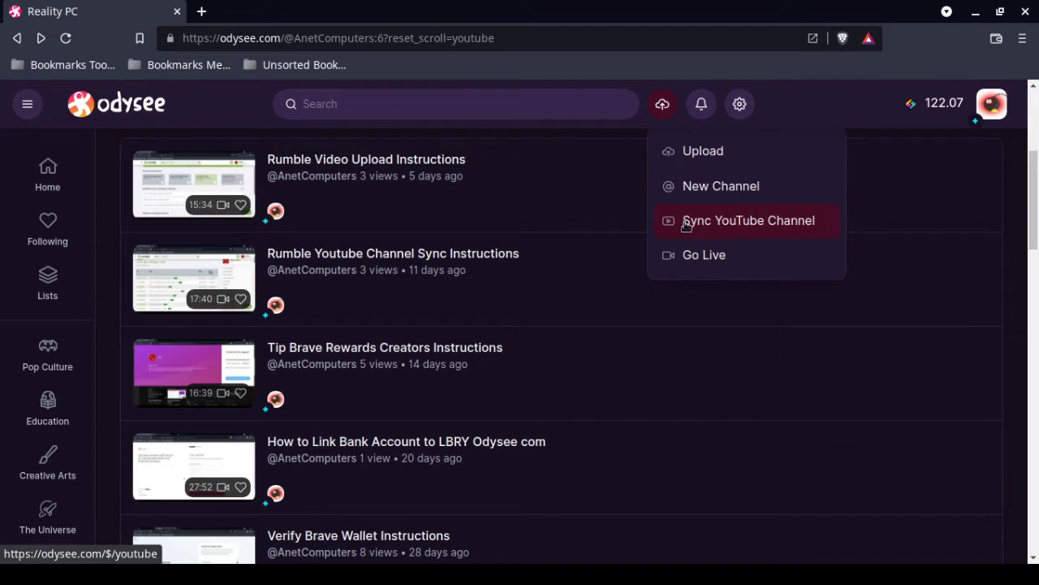
{"action": "left_click", "coordinate": [686, 226]}
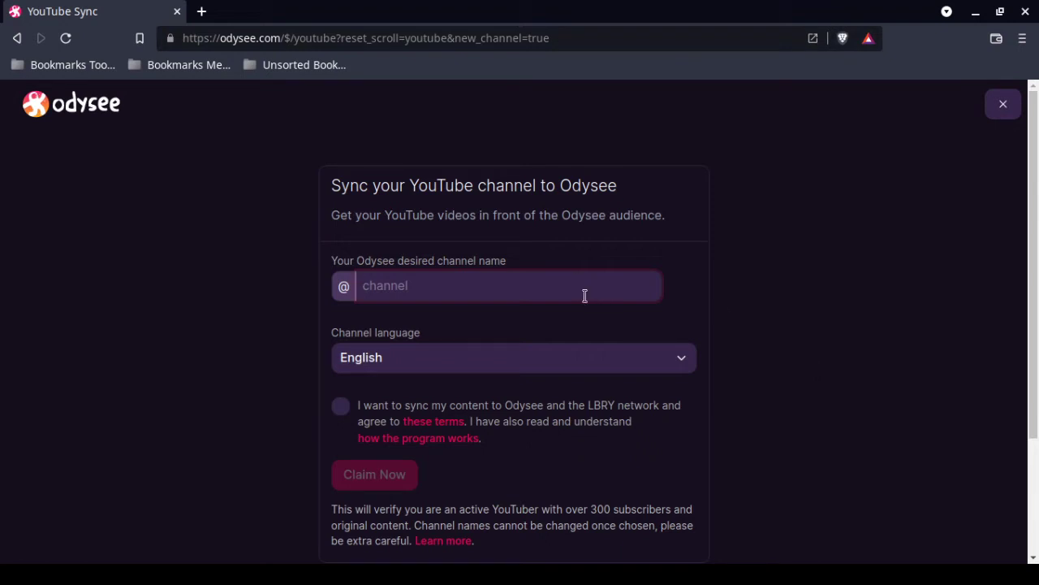
Step: Enter AnetComputers as the desired channel name
{"action": "type", "text": "A"}
{"action": "type", "text": "netC"}
{"action": "type", "text": "omputers"}
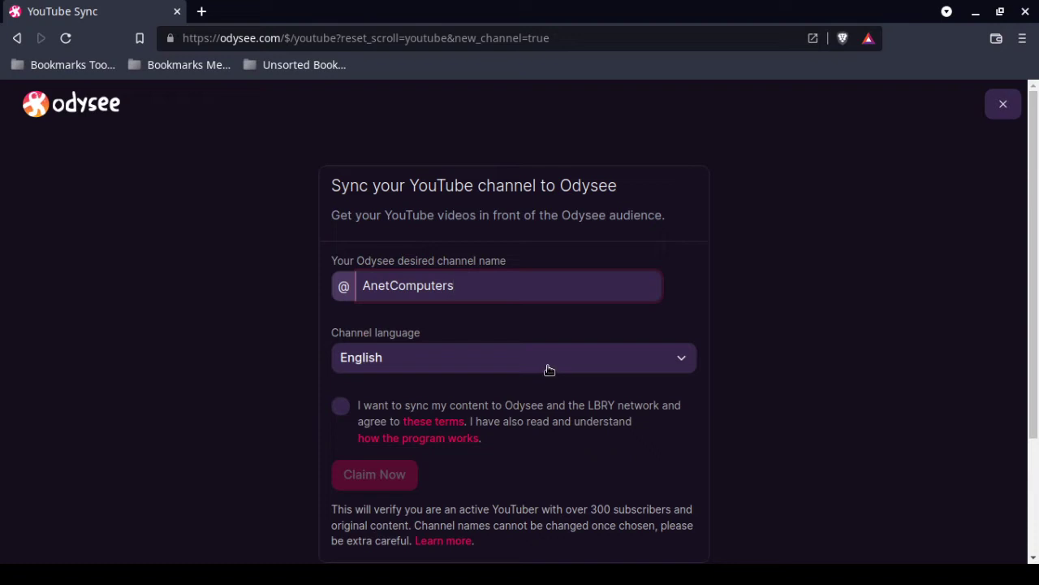
Step: Tick the terms agreement checkbox so Claim Now is enabled for AnetComputers
{"action": "left_click", "coordinate": [341, 410]}
{"action": "left_click", "coordinate": [339, 406]}
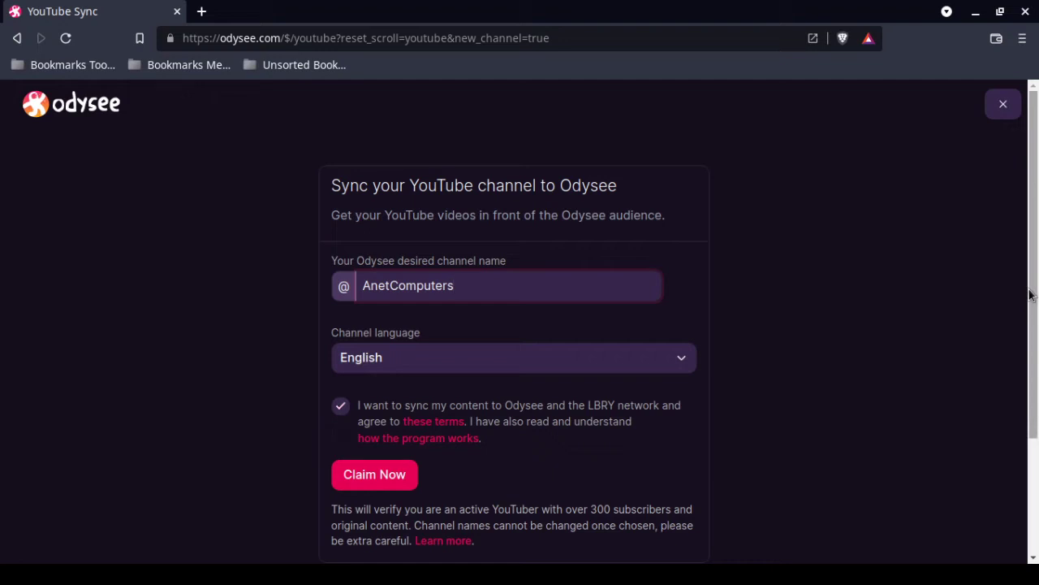
{"action": "scroll", "coordinate": [832, 423], "scroll_direction": "down", "scroll_amount": 1}
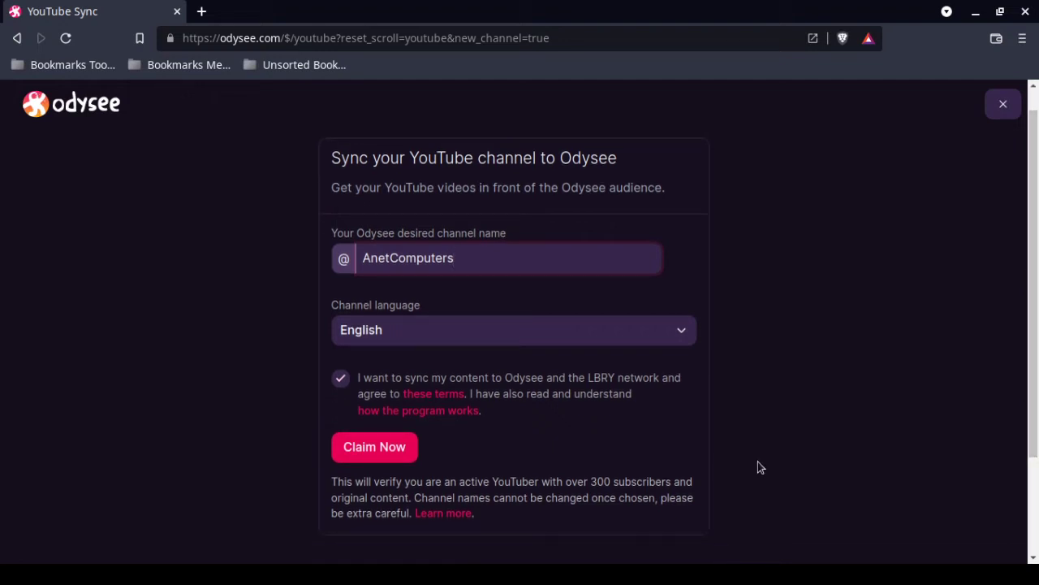
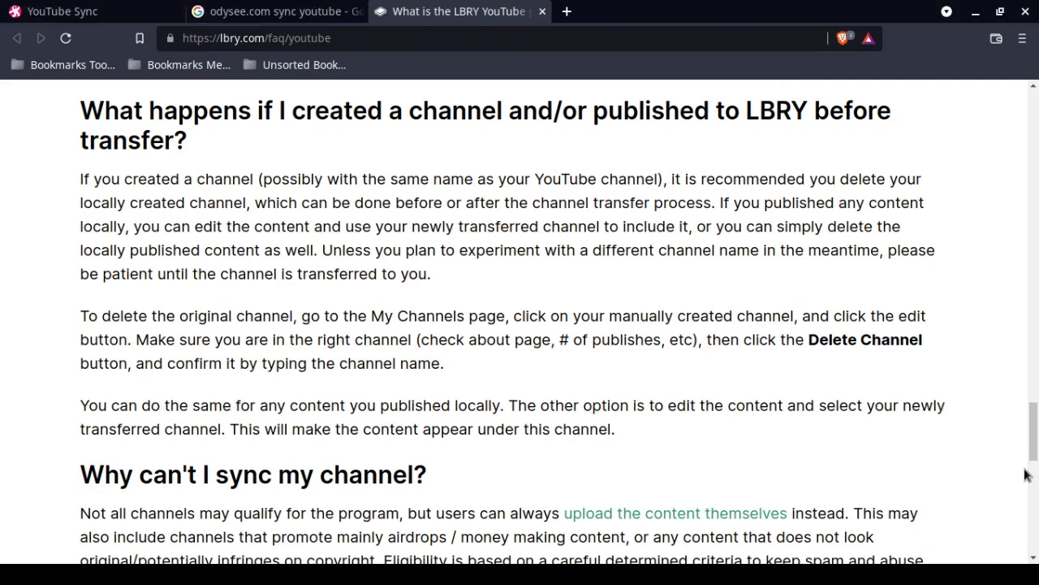
Step: Return to the top of the YouTube FAQ and read down to the Enroll, Sync, Transfer steps
{"action": "left_click_drag", "start_coordinate": [1034, 438], "coordinate": [1034, 143]}
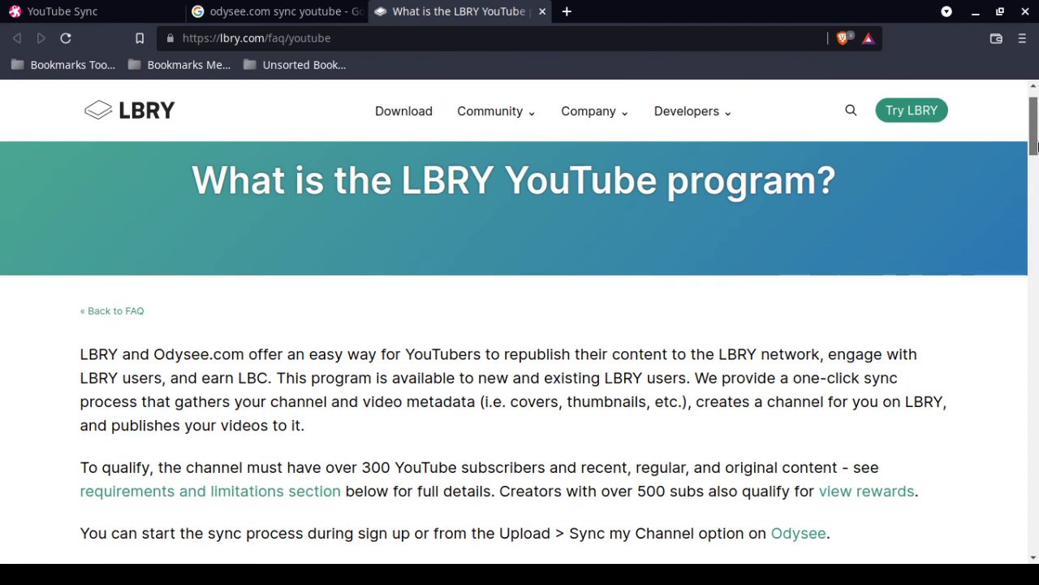
{"action": "left_click_drag", "start_coordinate": [1033, 144], "coordinate": [1034, 165]}
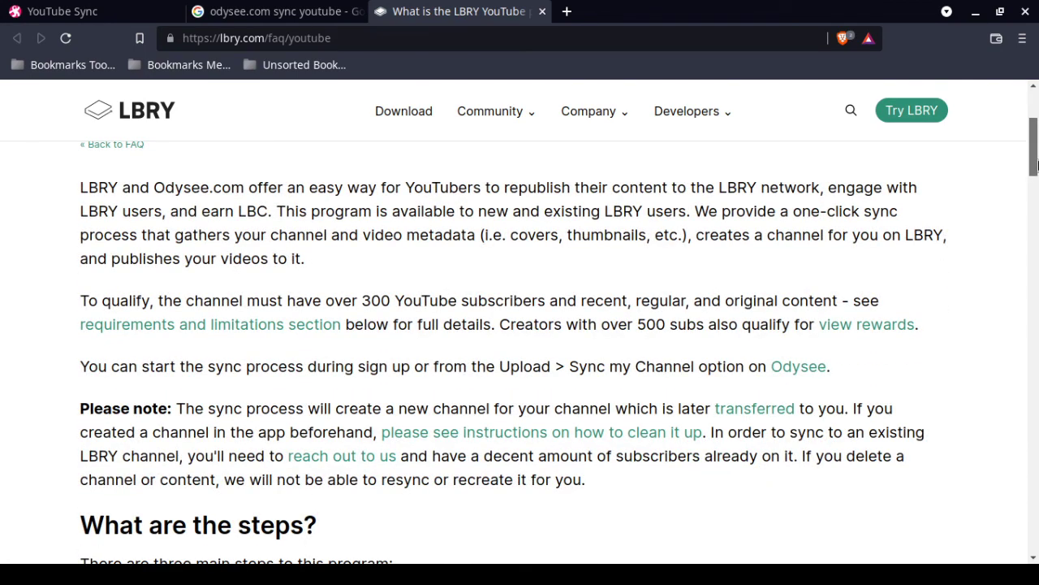
{"action": "left_click_drag", "start_coordinate": [1033, 165], "coordinate": [1033, 171]}
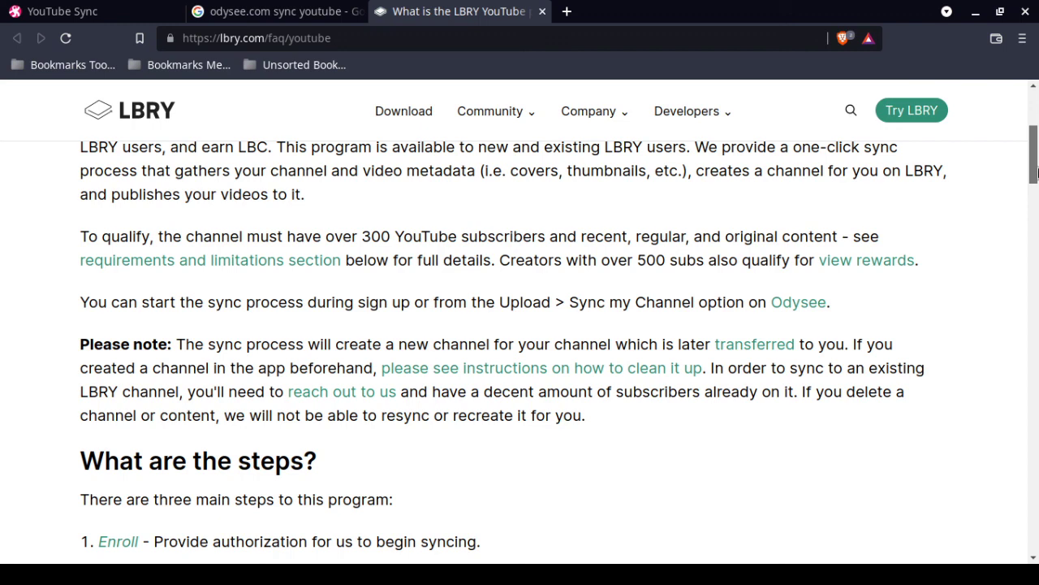
{"action": "left_click_drag", "start_coordinate": [1035, 170], "coordinate": [1034, 178]}
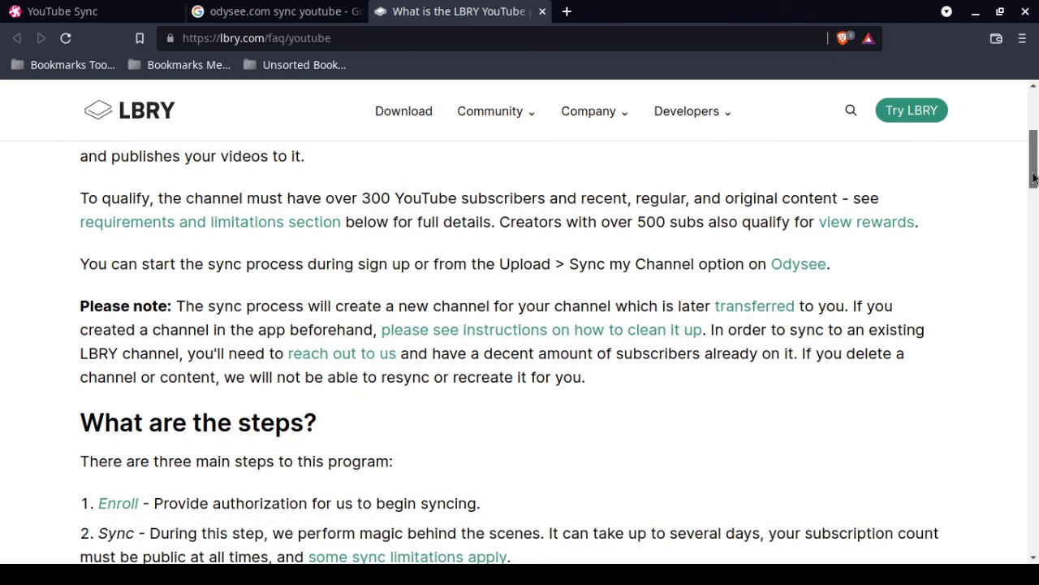
{"action": "left_click_drag", "start_coordinate": [1034, 178], "coordinate": [1033, 191]}
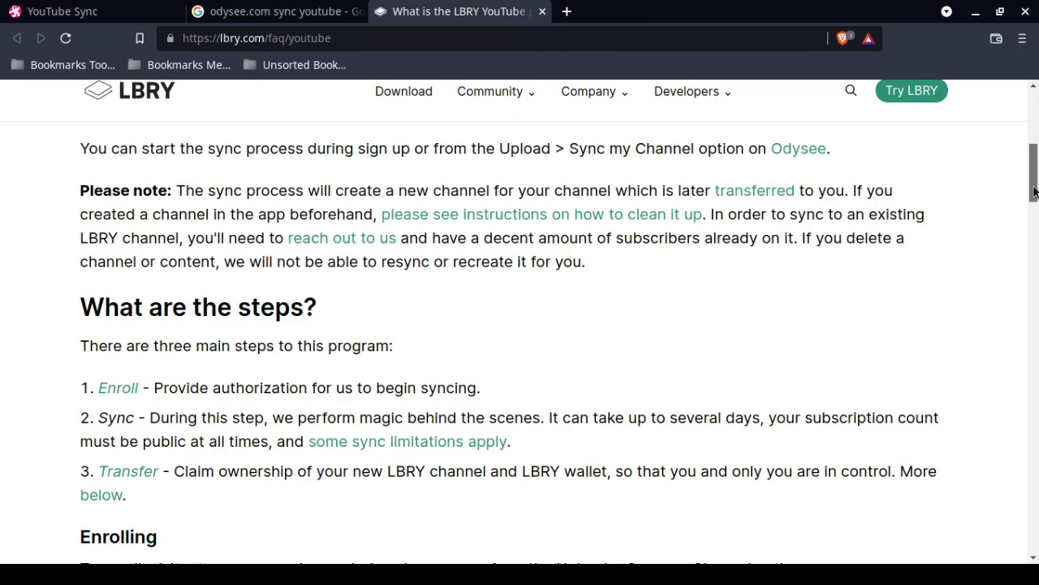
{"action": "left_click_drag", "start_coordinate": [1033, 192], "coordinate": [1035, 528]}
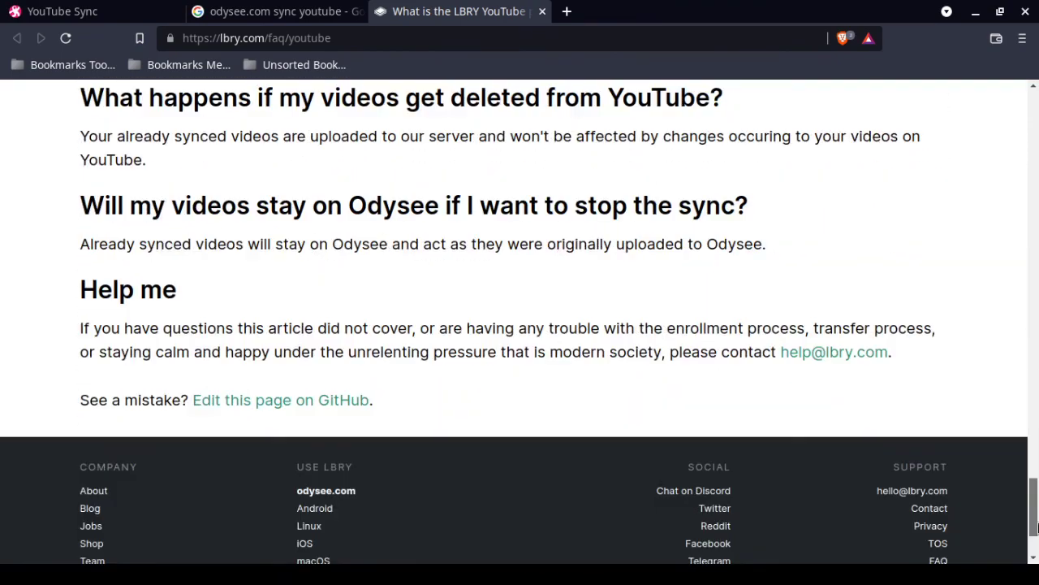
{"action": "left_click_drag", "start_coordinate": [1035, 526], "coordinate": [1035, 463]}
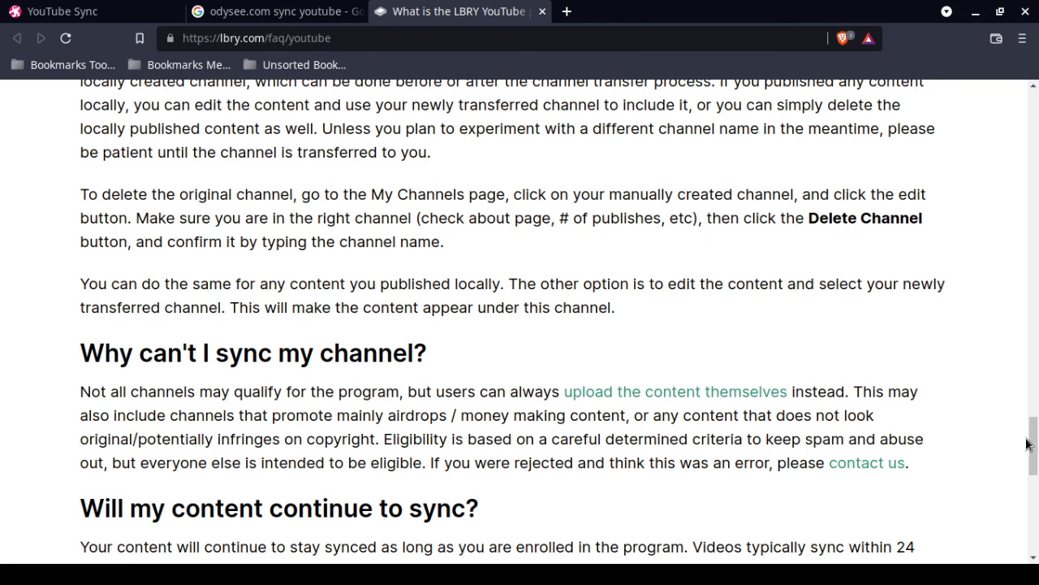
{"action": "left_click_drag", "start_coordinate": [1034, 446], "coordinate": [1034, 456]}
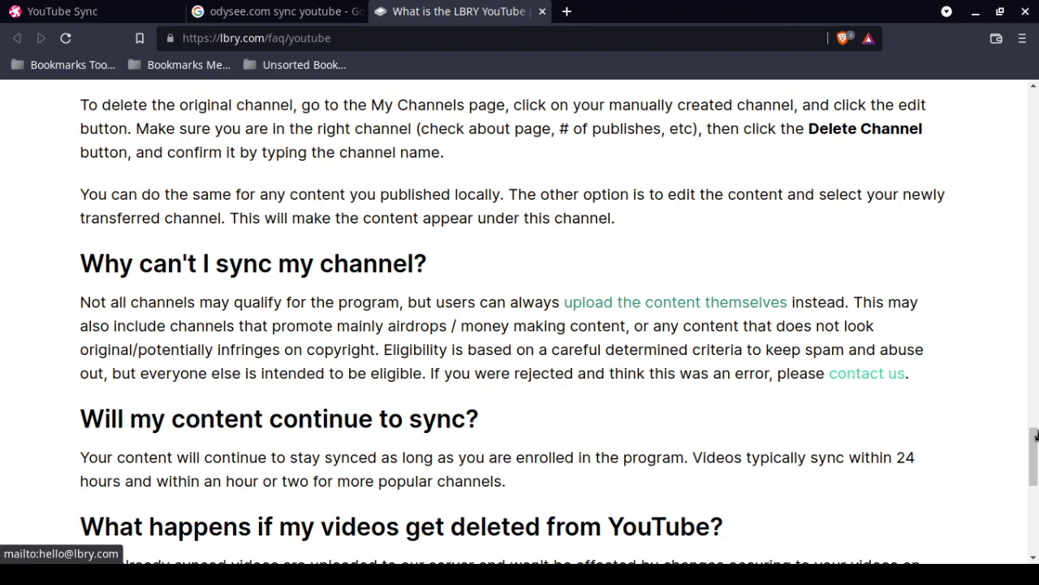
{"action": "left_click_drag", "start_coordinate": [1036, 445], "coordinate": [1036, 487]}
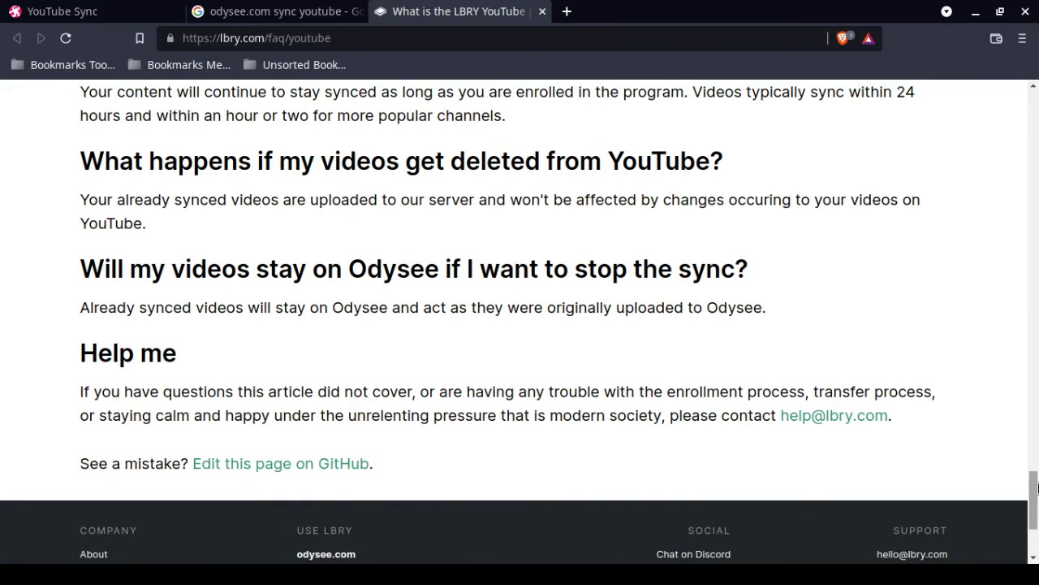